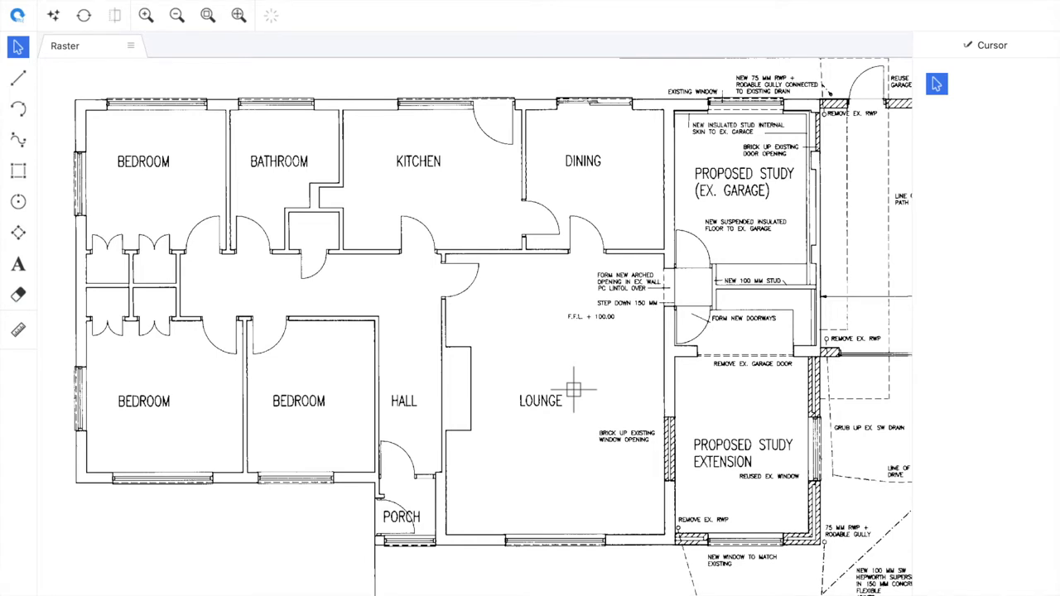
Clean the floor plan raster with Remove Speckles & Holes and Smooth enabled.
left_click(208, 15)
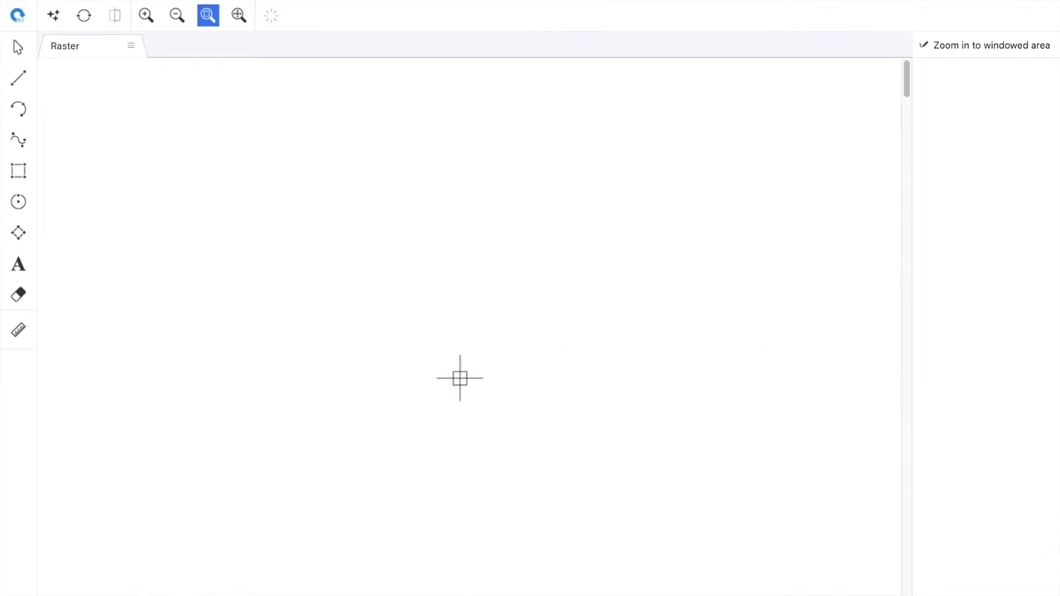
scroll(460, 378, "up", 10)
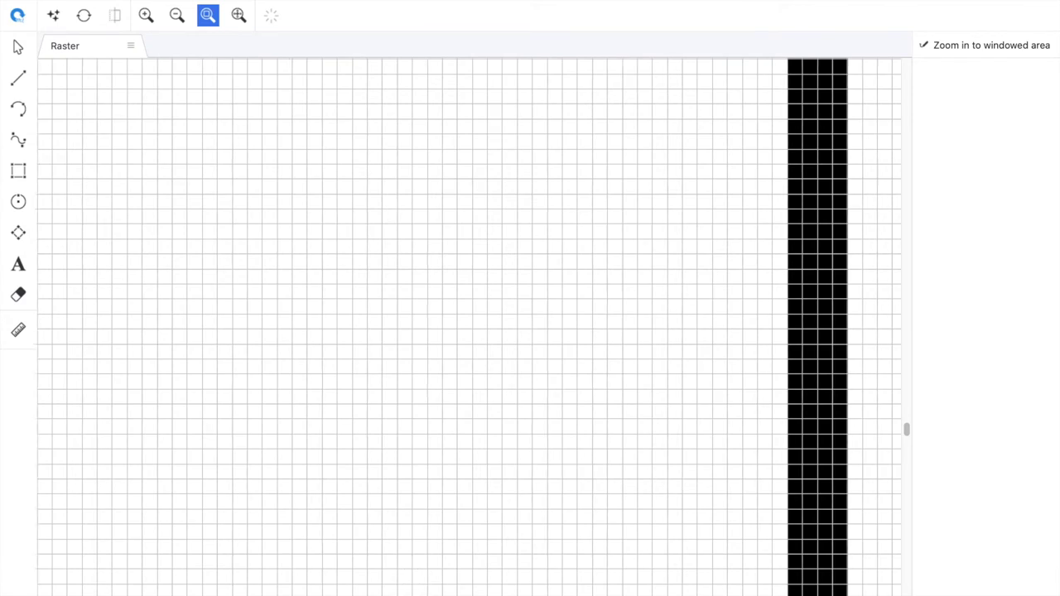
scroll(445, 518, "down", 10)
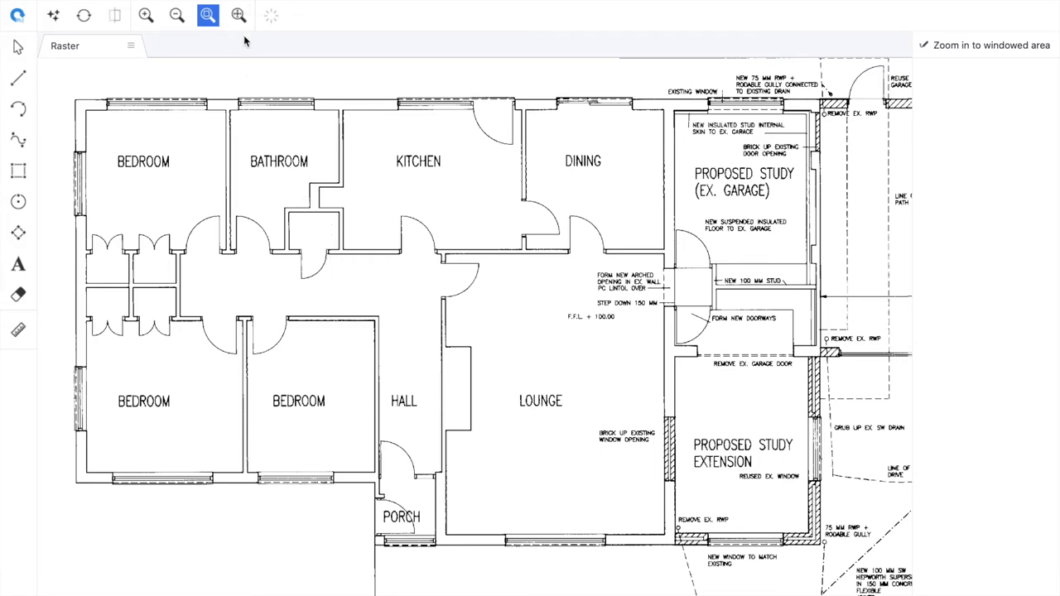
left_click(53, 16)
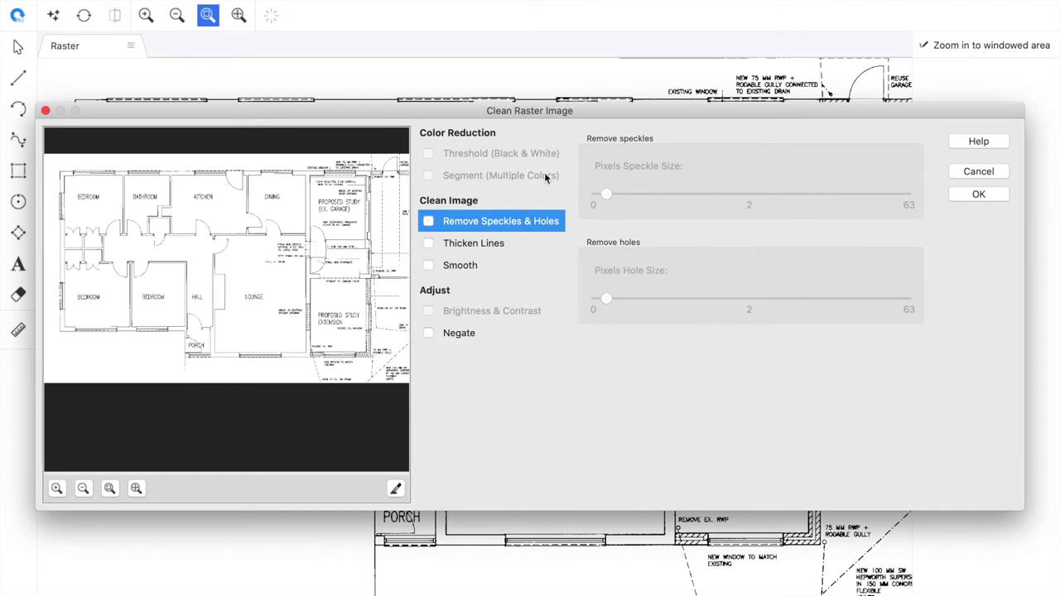
left_click(428, 221)
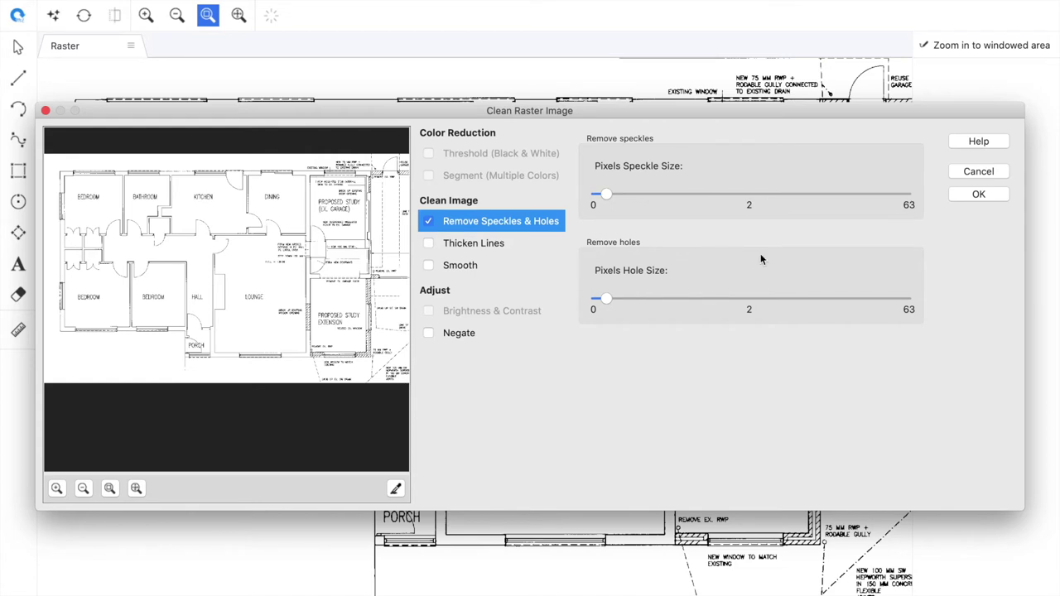
left_click(429, 265)
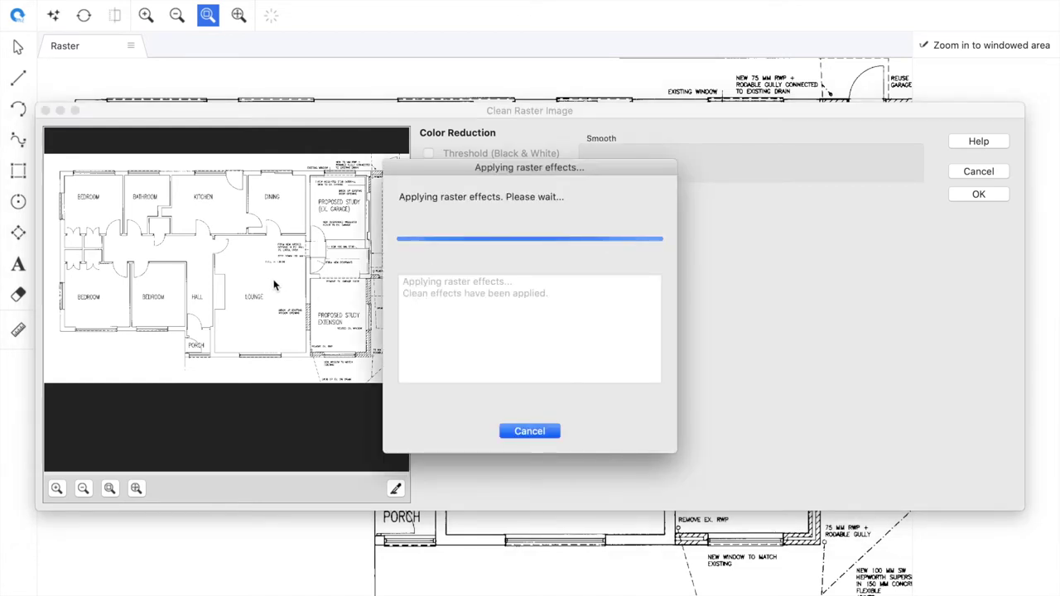
left_click(977, 196)
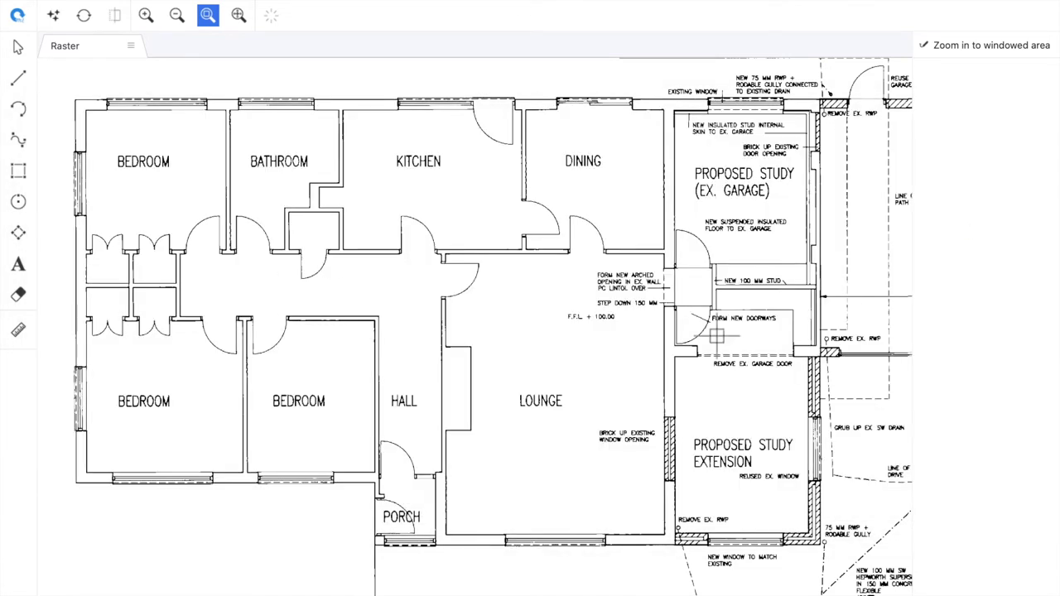
left_click(684, 300)
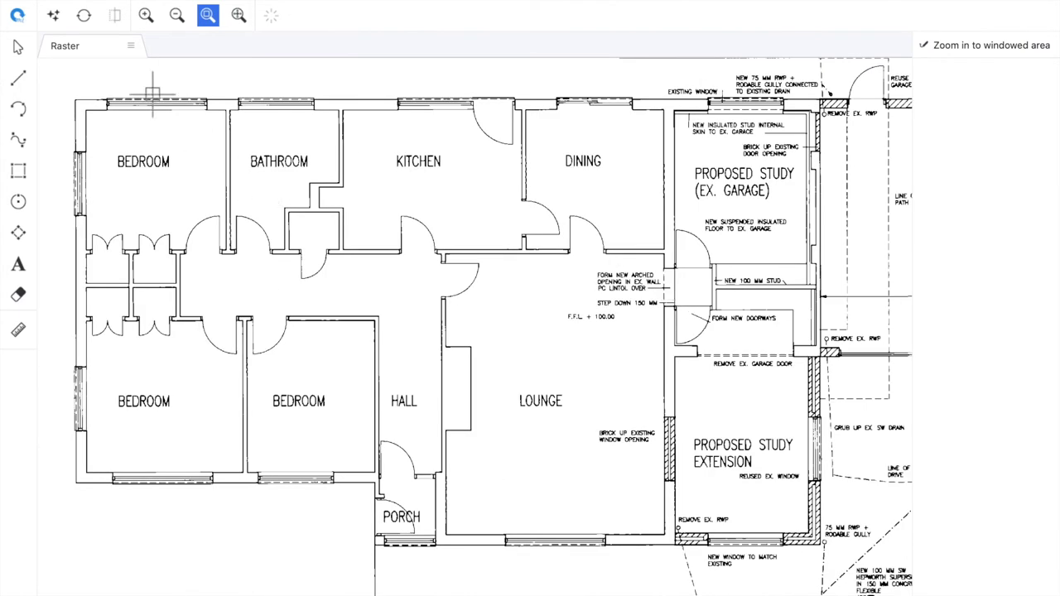
Choose Vectorize and OCR as the raster conversion mode.
left_click(85, 16)
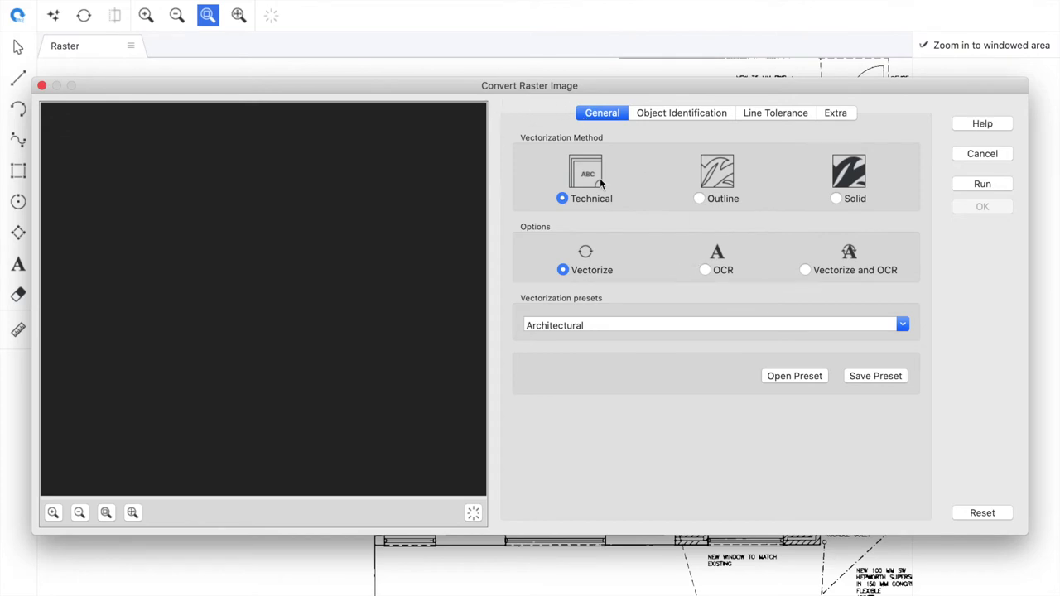
left_click(871, 272)
left_click_drag(763, 88, 761, 271)
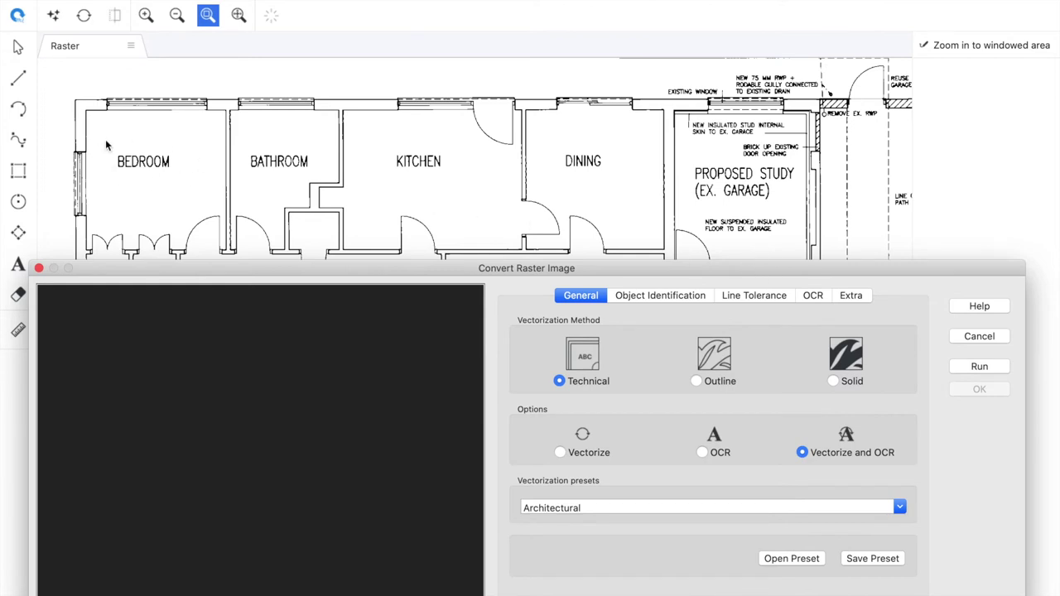
left_click_drag(762, 269, 738, 66)
Sample the maximum character size of 87 from the DINING label, then run the conversion.
left_click(788, 91)
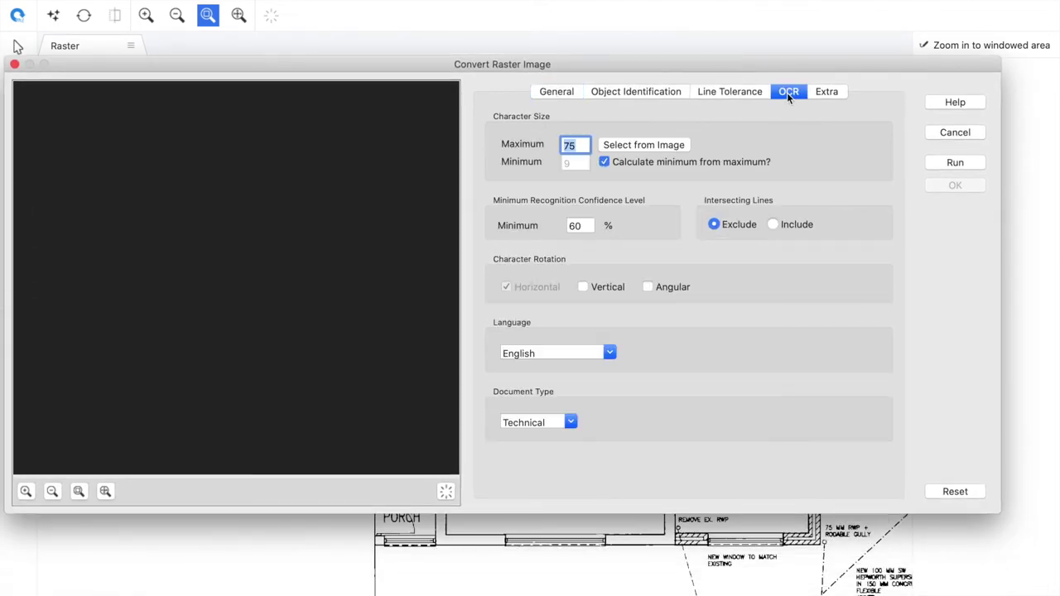
left_click(633, 147)
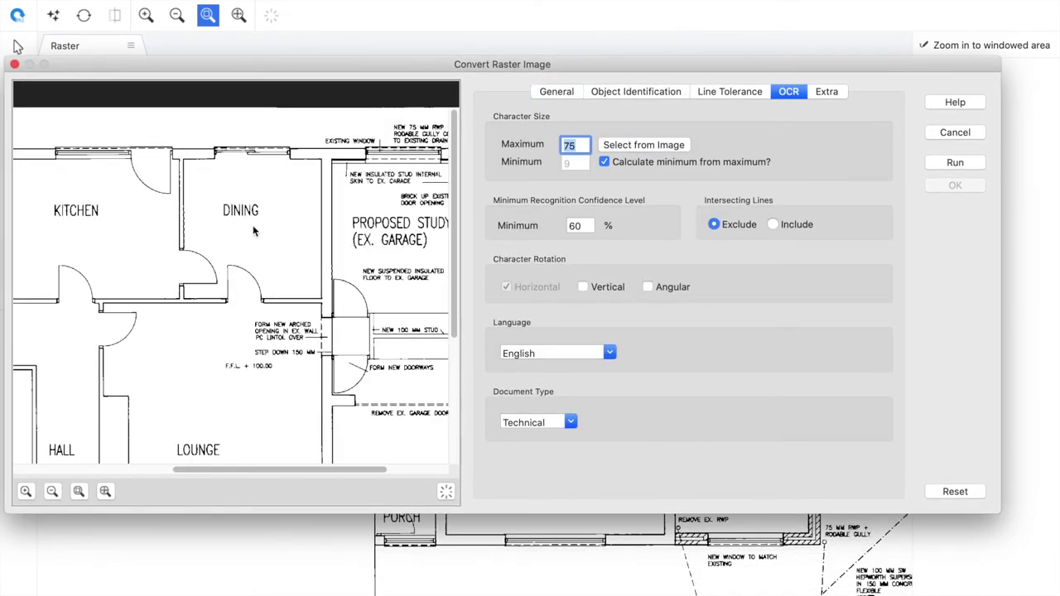
left_click_drag(238, 197, 270, 235)
left_click(954, 163)
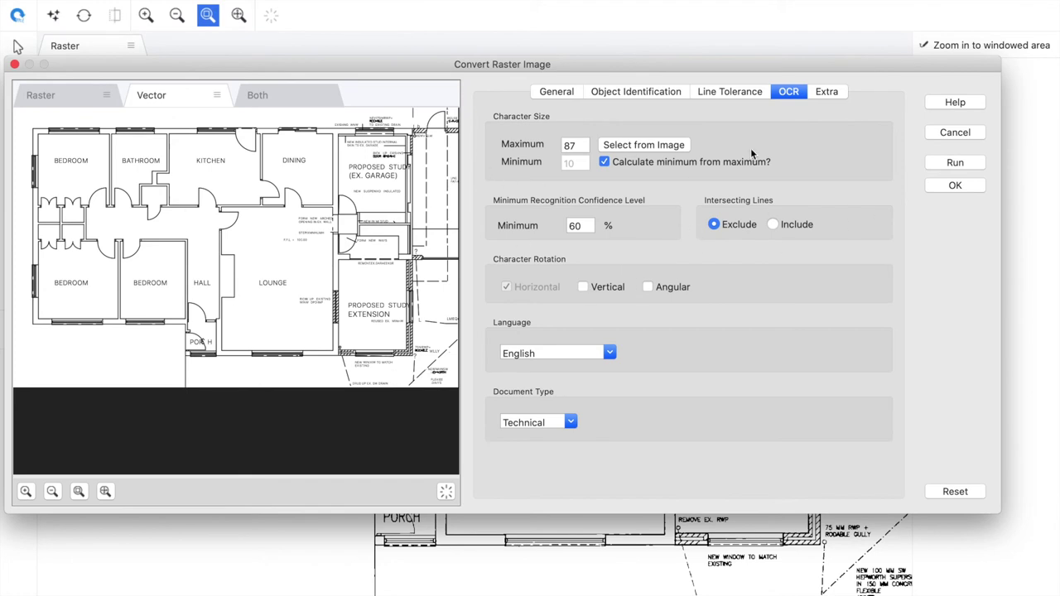
Review the Object Identification, Line Tolerance and General settings, then accept the conversion.
left_click(642, 91)
left_click(711, 93)
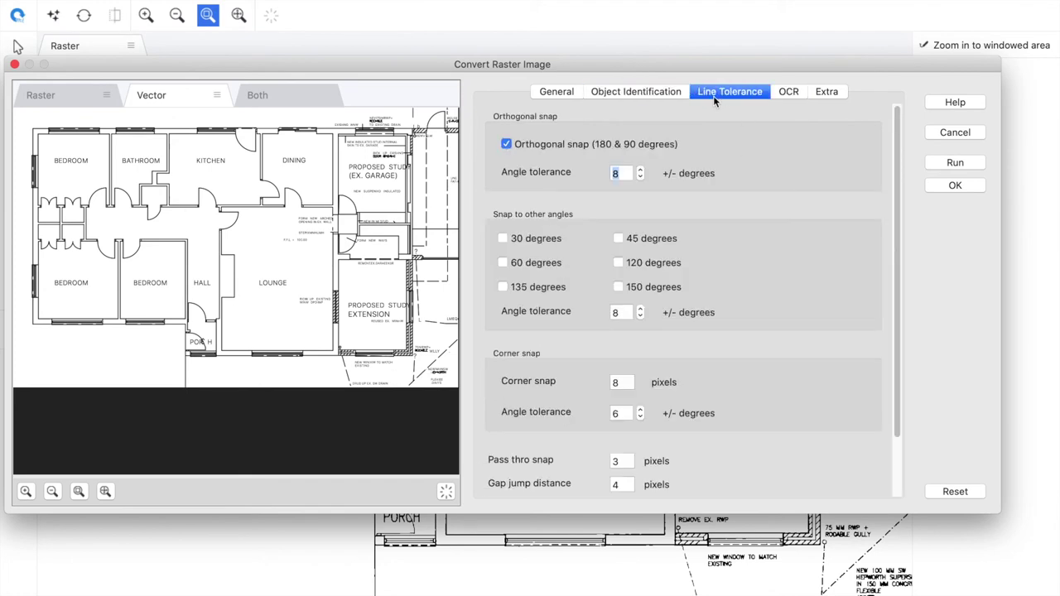
left_click(570, 95)
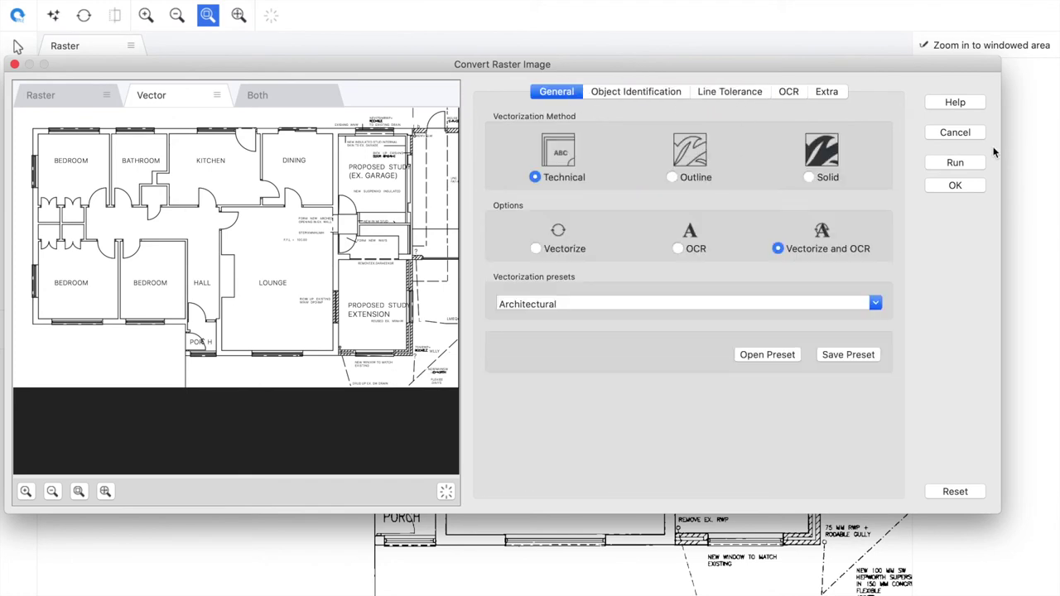
left_click(970, 194)
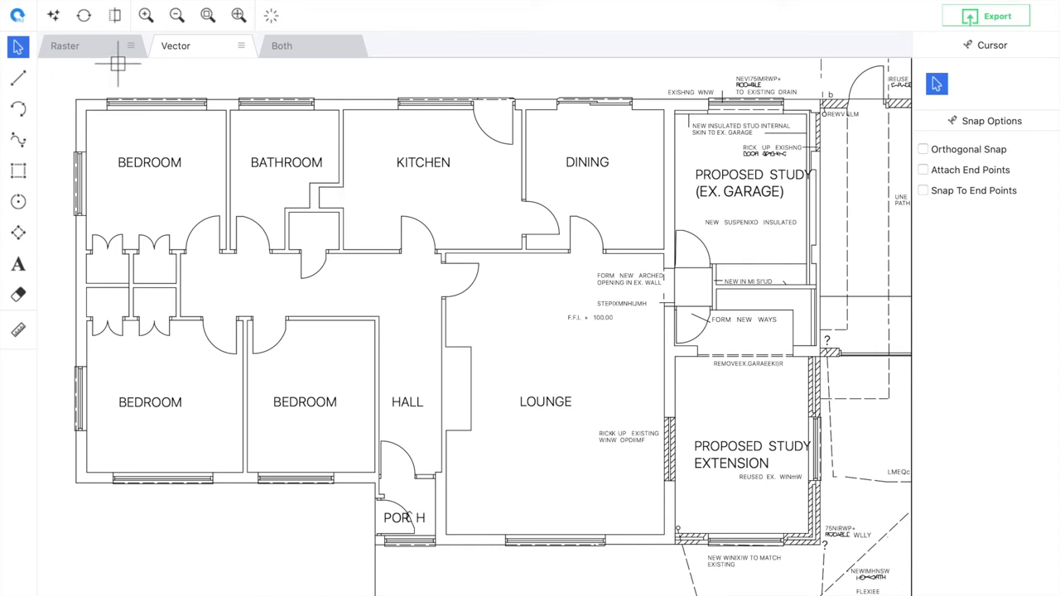
Compare the Raster, Vector and Both views, turn on colour vectors, and return to Vector.
left_click(82, 55)
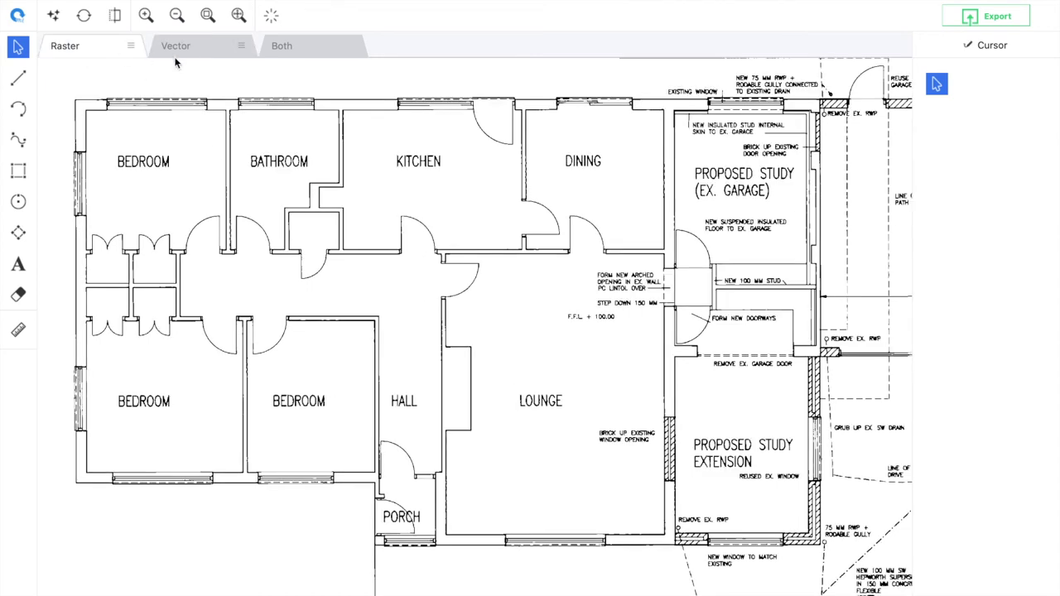
left_click(190, 46)
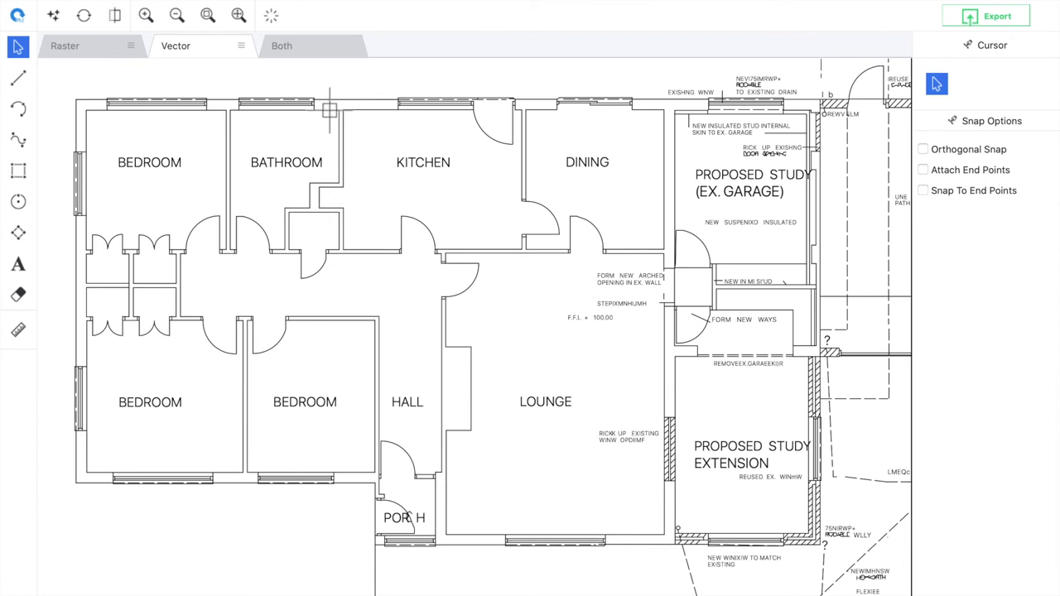
left_click(331, 47)
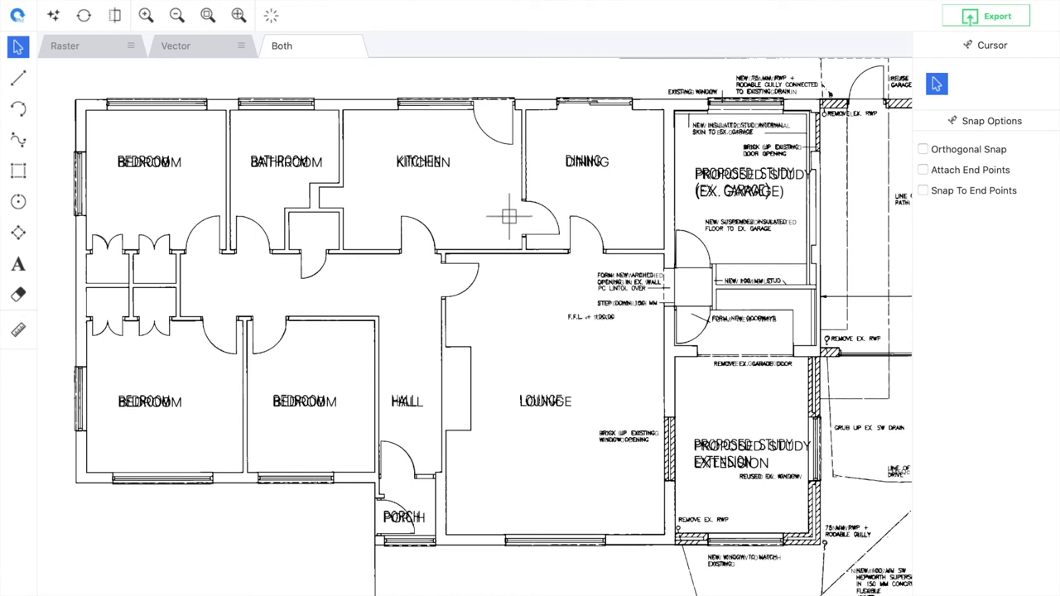
left_click(272, 18)
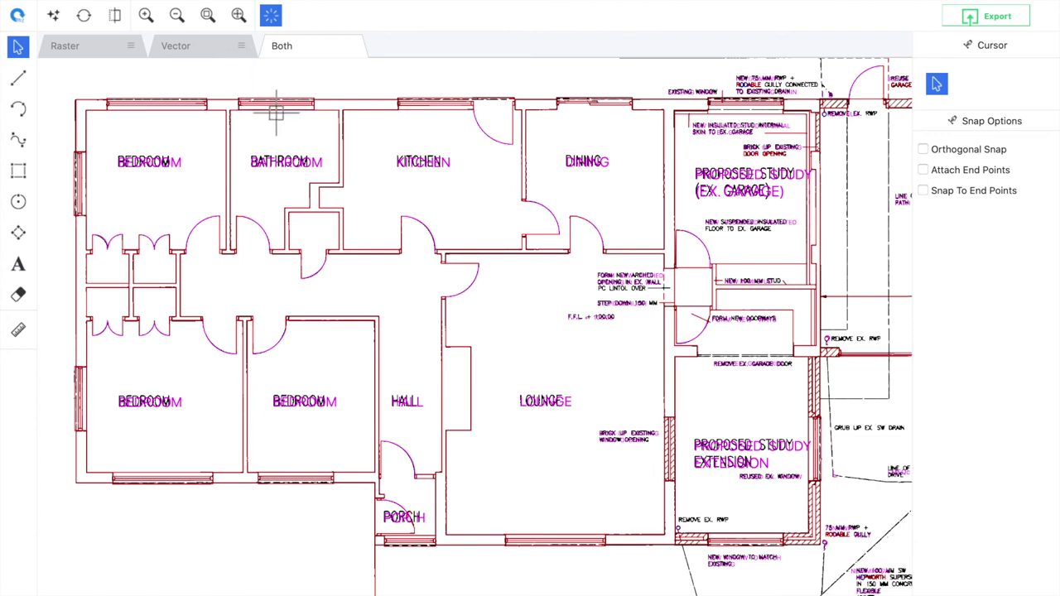
left_click(207, 47)
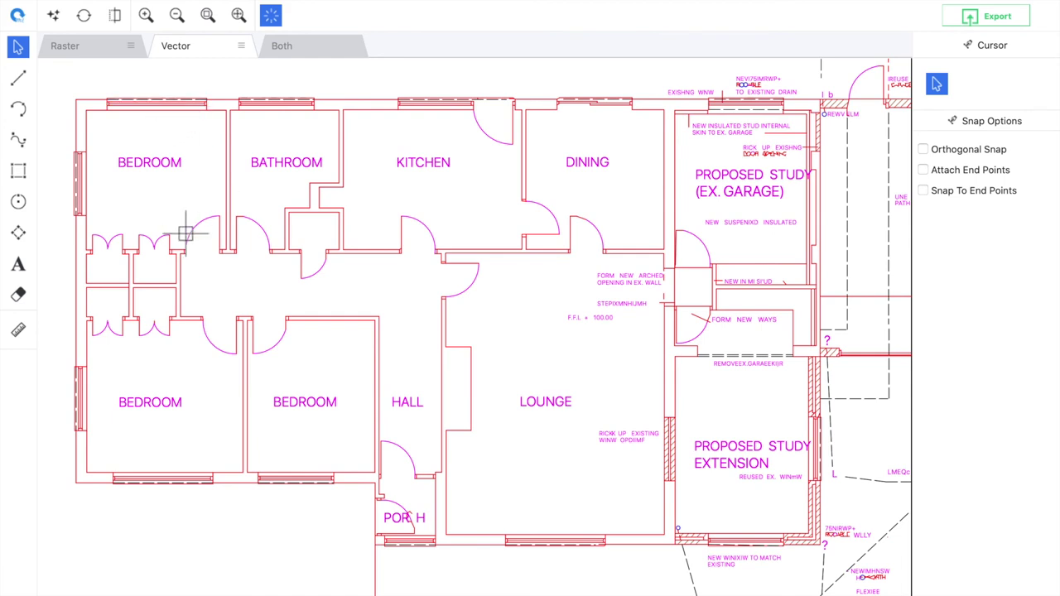
Change the top-left BEDROOM label to BEDROOM 2.
double_click(157, 169)
left_click(460, 267)
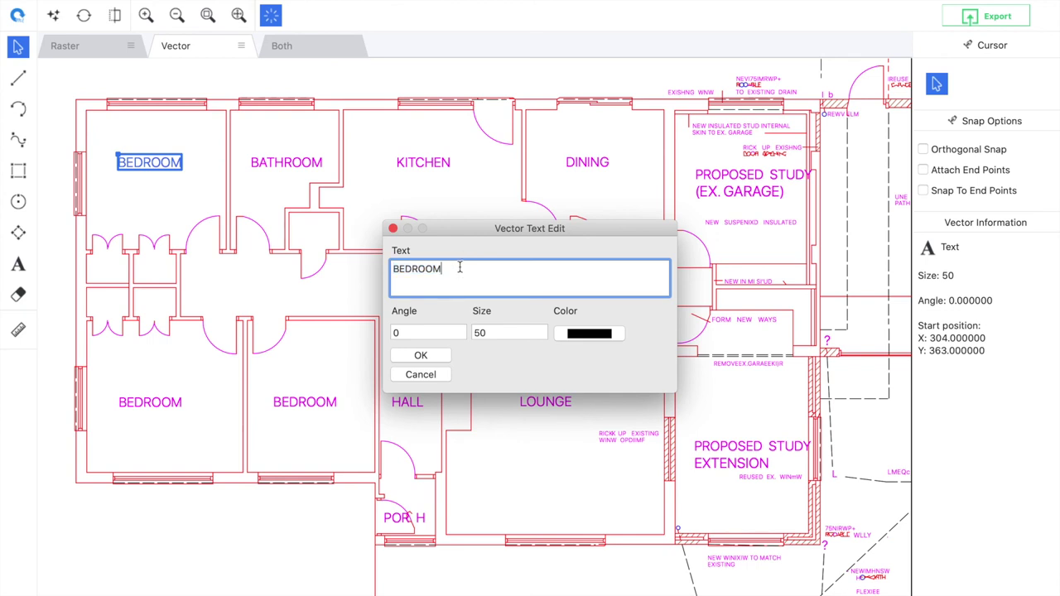
type("2")
left_click(437, 356)
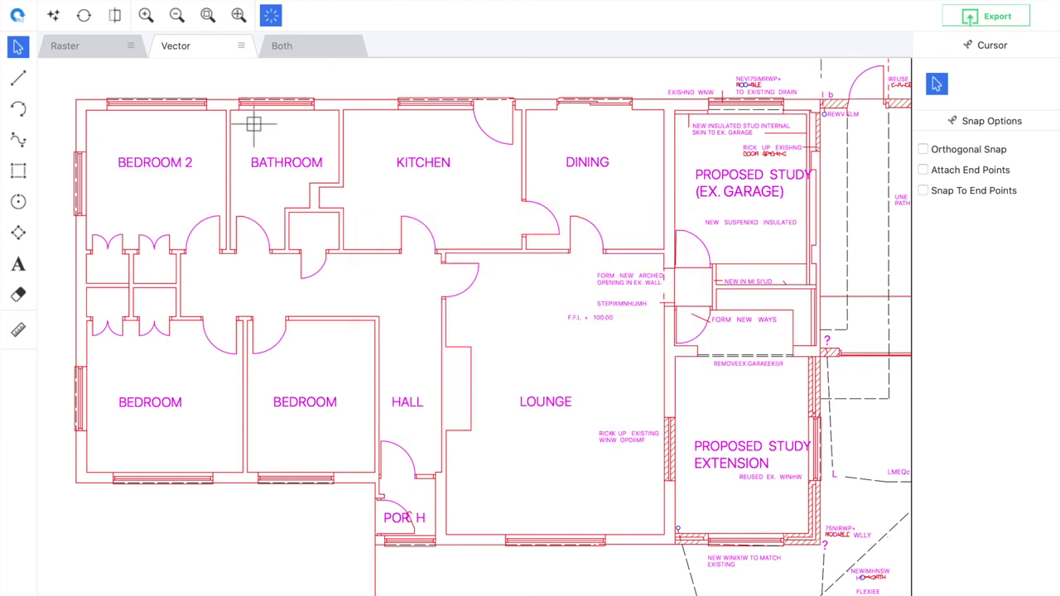
Bring up the Export save dialog and list its DXF, DWG and G-code file types.
left_click(126, 2)
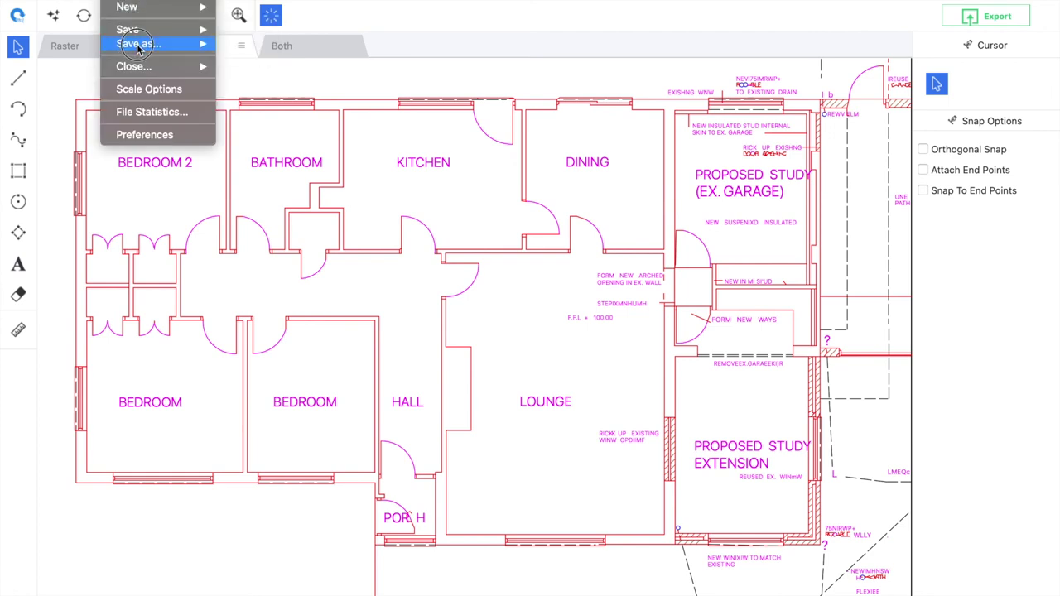
mouse_move(139, 43)
left_click(346, 56)
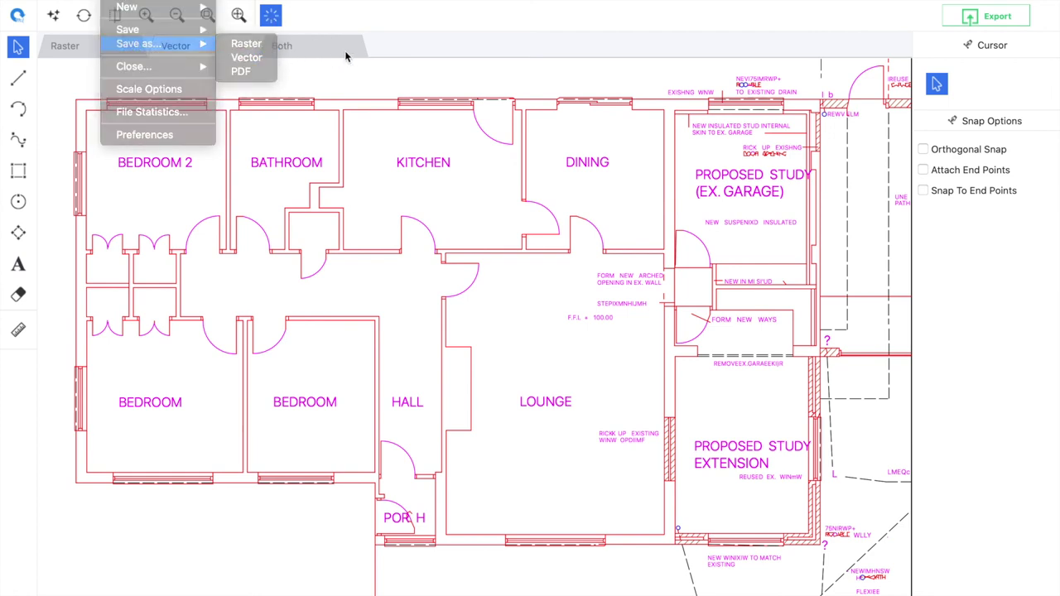
left_click(996, 19)
left_click(613, 231)
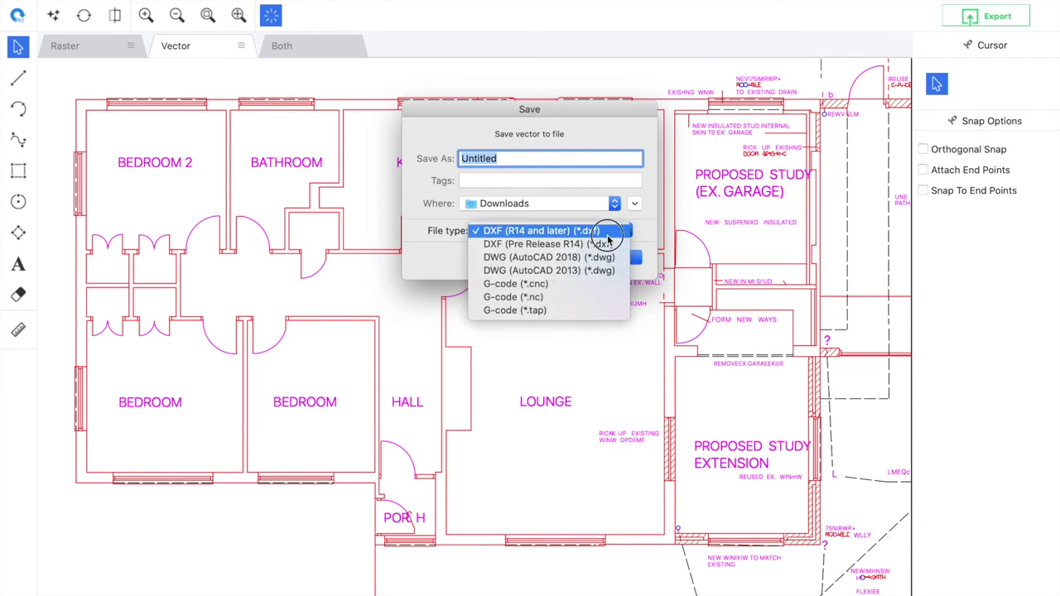